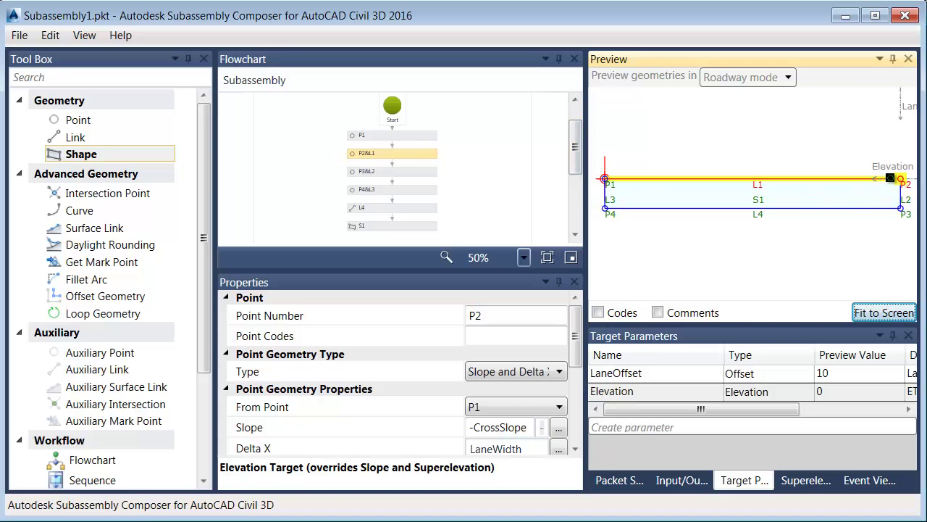
Step: Enter 'Crown' in the Point Codes property of point P1
click(409, 136)
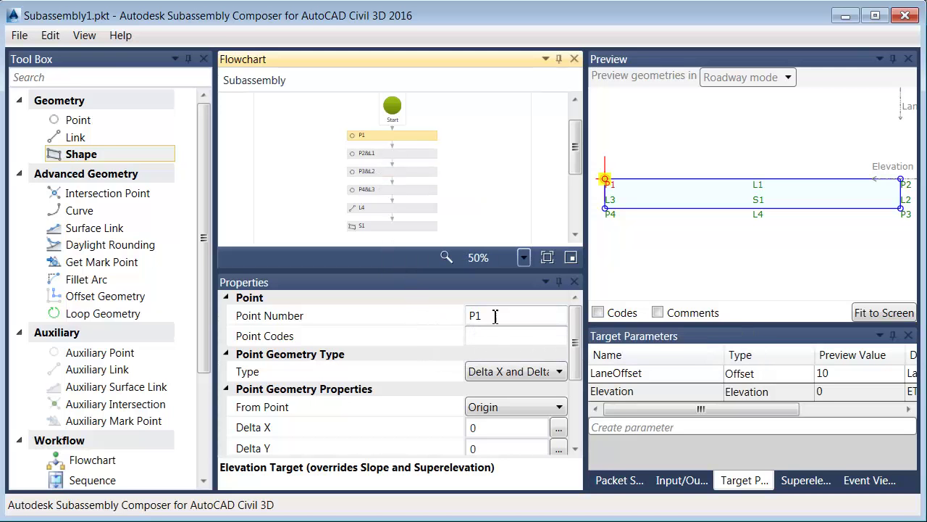
click(480, 338)
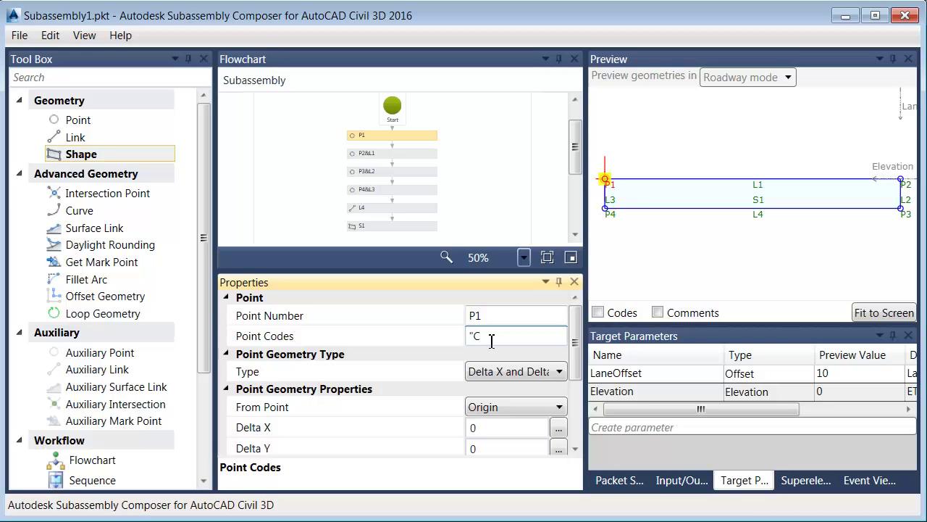
text(rown")
Step: Enable the Codes option in the Preview panel so P1 appears as P1[Crown]
click(598, 313)
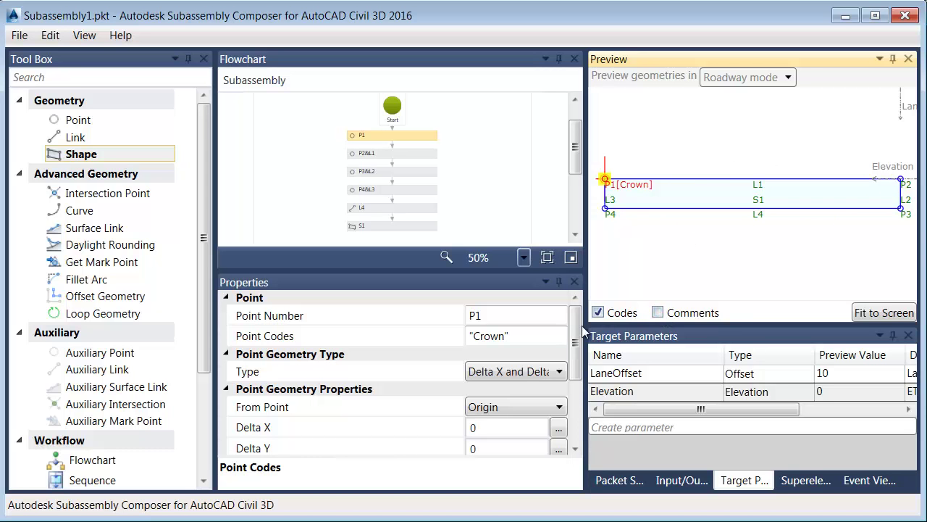
drag(575, 331, 573, 414)
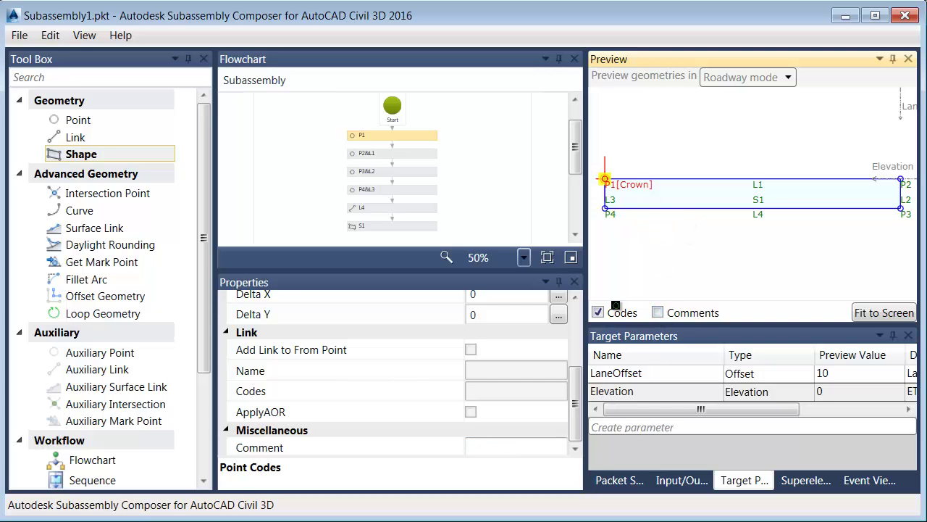
scroll(575, 297, up, 4)
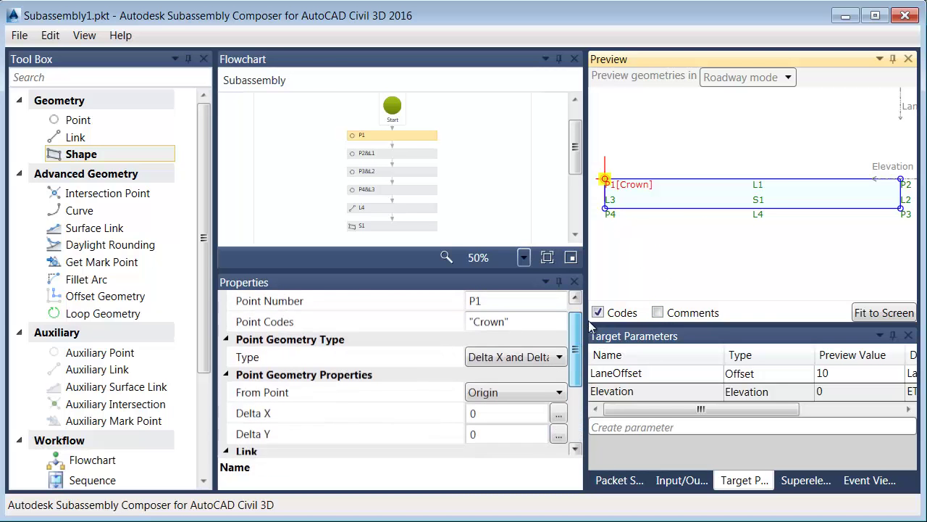
Step: Give point P2 (step P2&L1) the point code ETW
click(427, 154)
click(499, 336)
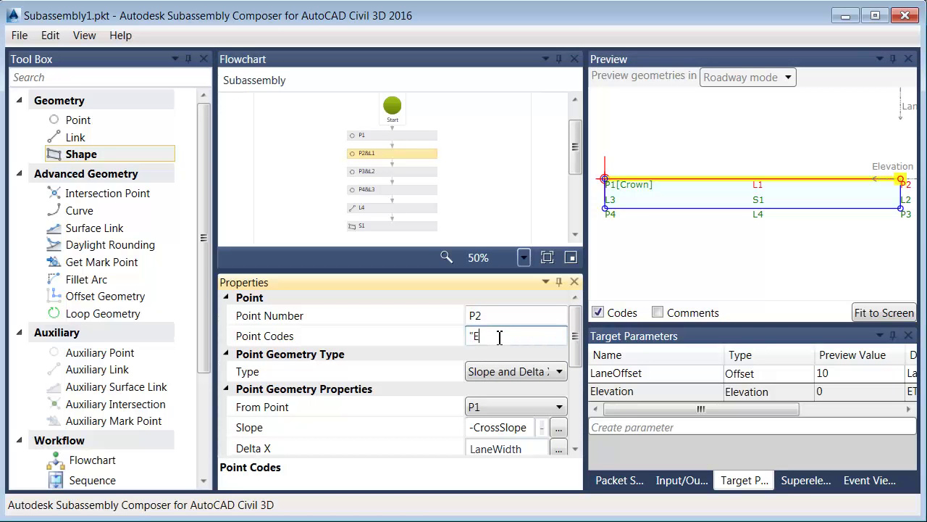
text("ETW")
click(746, 237)
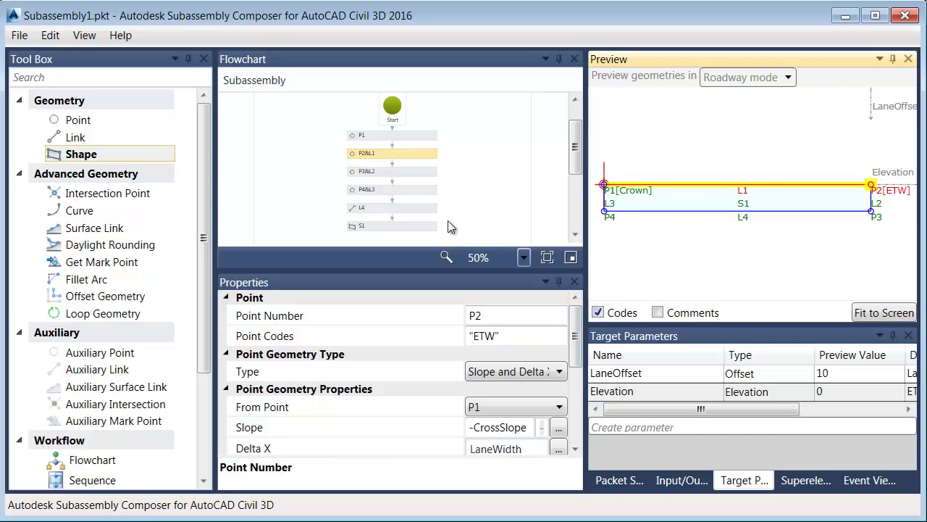
Step: Give points P3 and P4 the point code Subbase
click(423, 173)
click(496, 336)
text(")
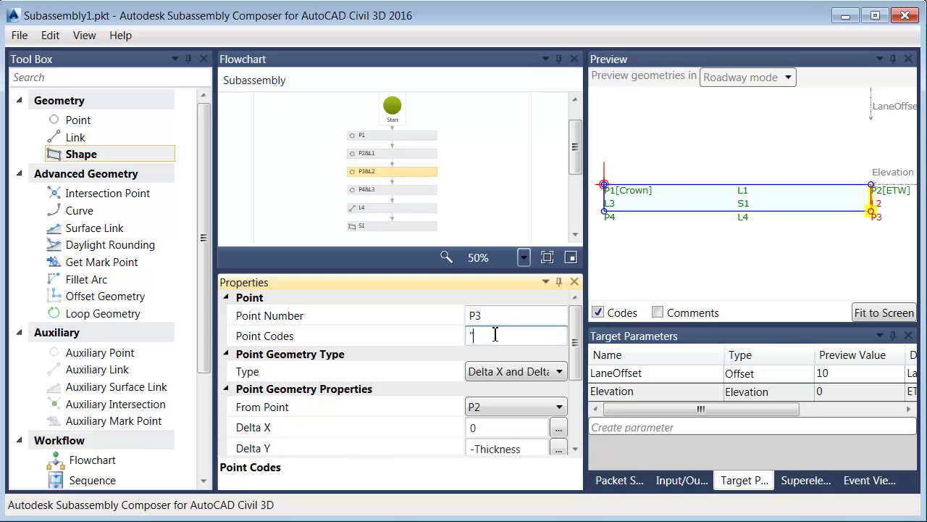
text(Subbase")
key(Return)
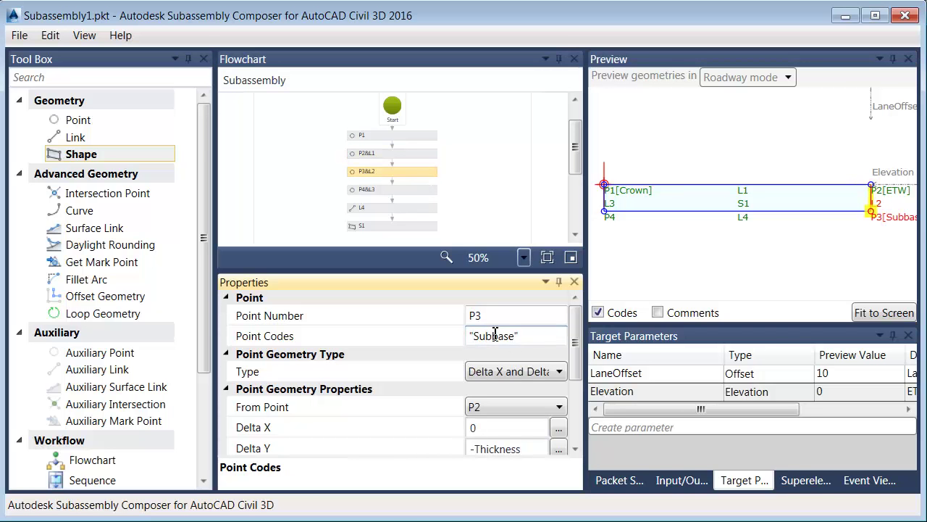
click(407, 188)
click(478, 338)
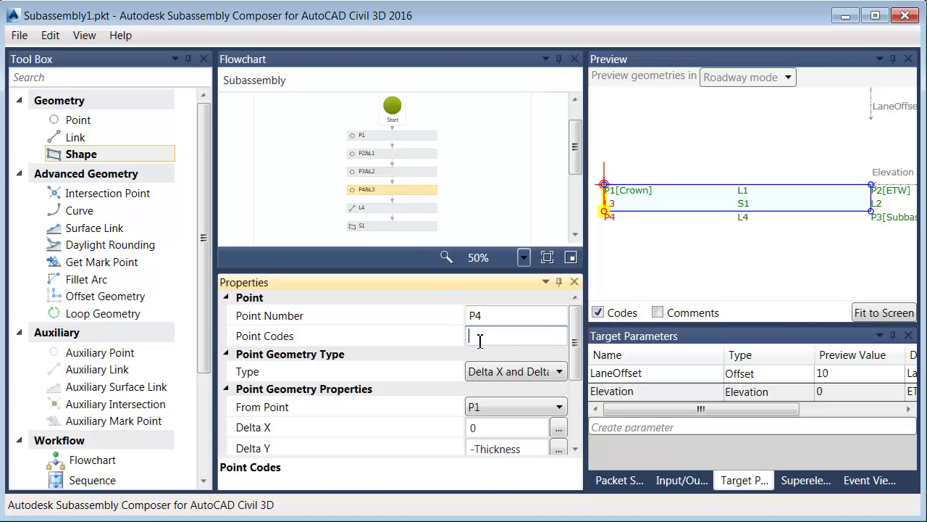
text("Subbase")
key(Return)
Step: Give link L1 the link codes Top and Pave
click(744, 186)
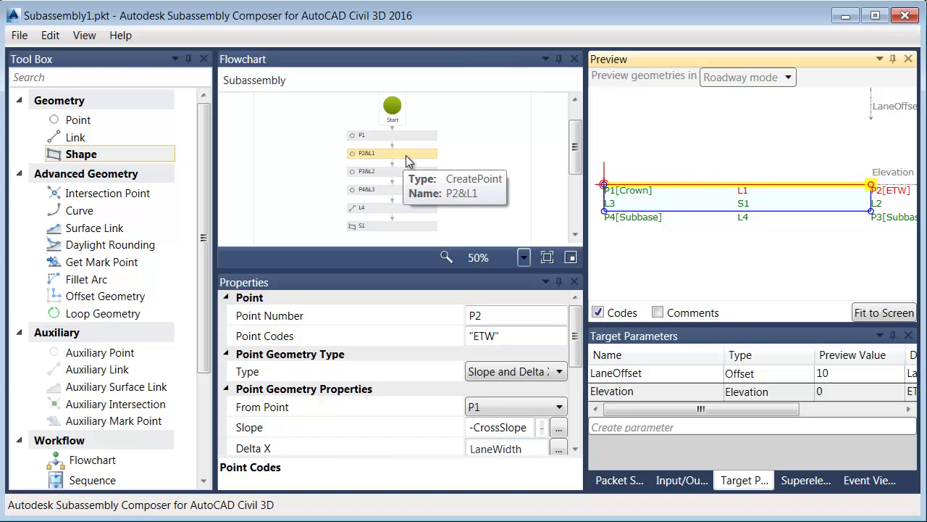
drag(578, 335, 577, 411)
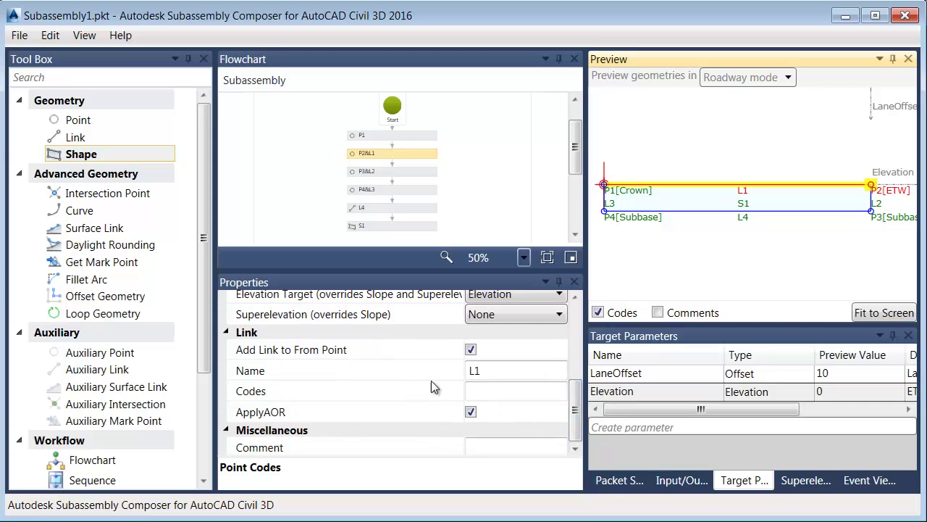
click(478, 395)
click(483, 391)
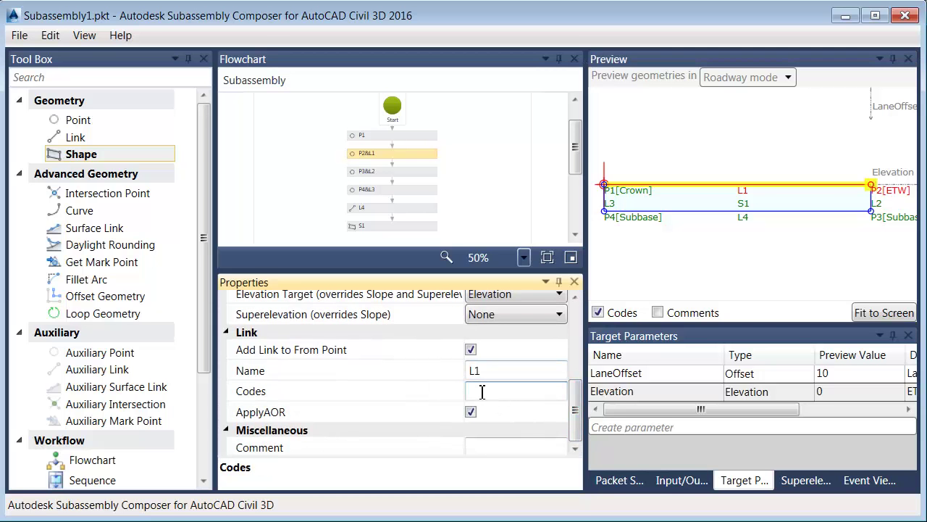
text("Top","Pave")
key(Return)
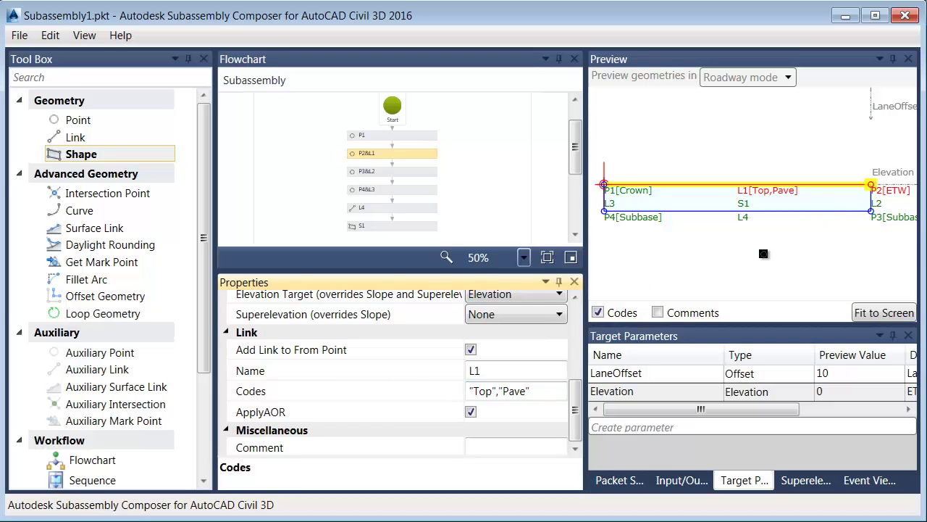
Step: Give links L2 and L4 the link code Datum
click(875, 202)
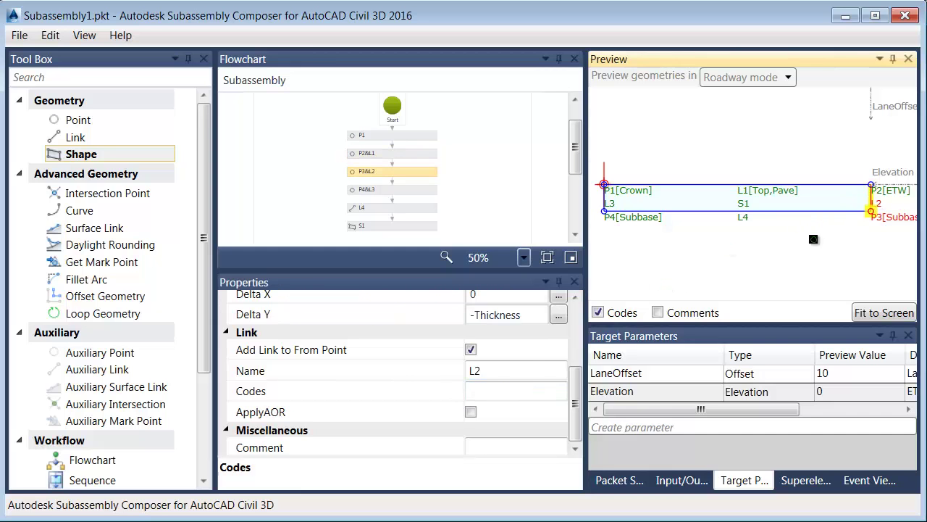
click(507, 391)
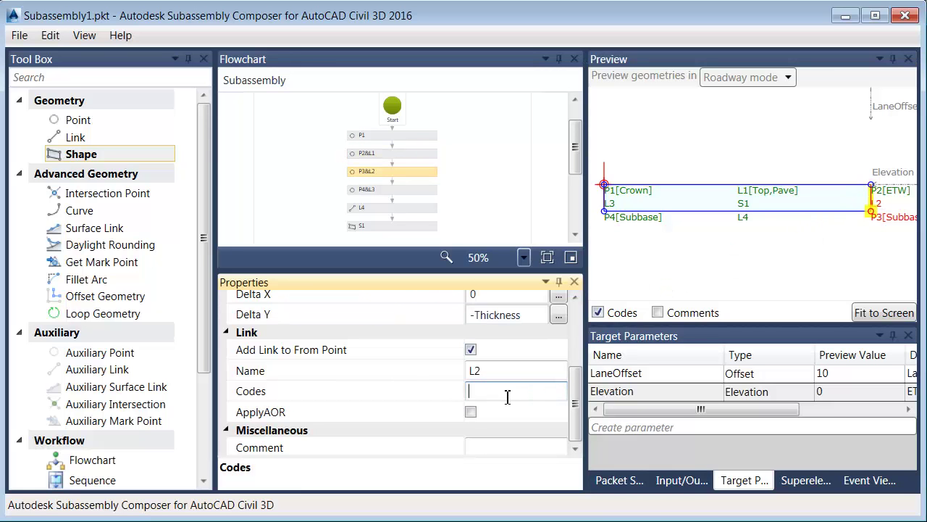
text("Datum")
key(Return)
click(747, 219)
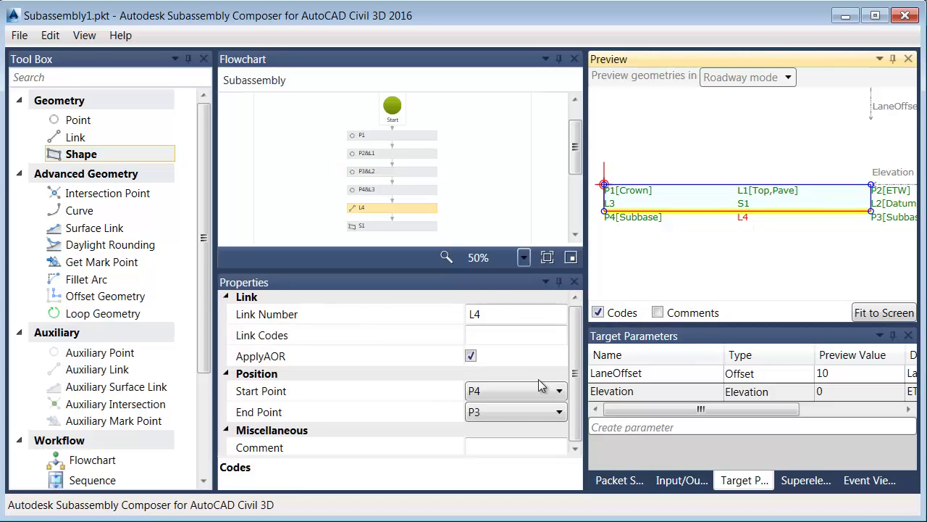
click(481, 335)
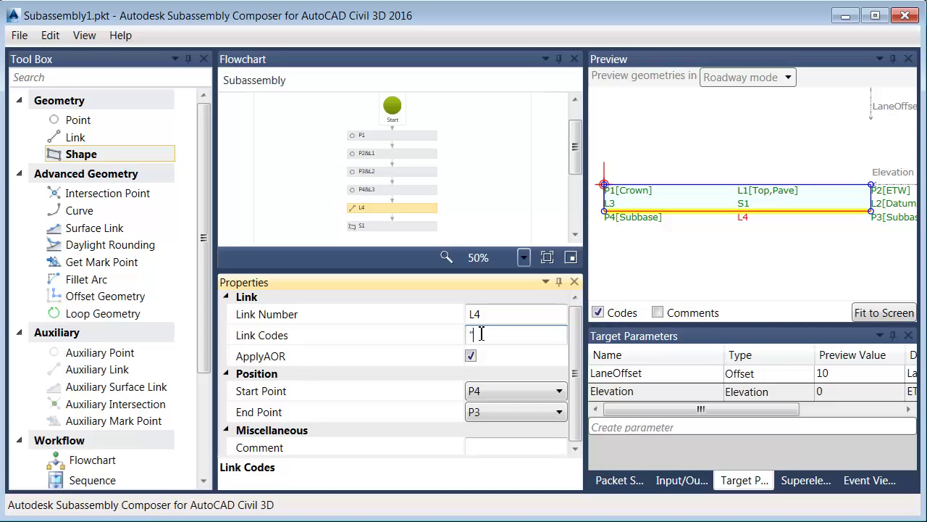
text("Datum")
key(Return)
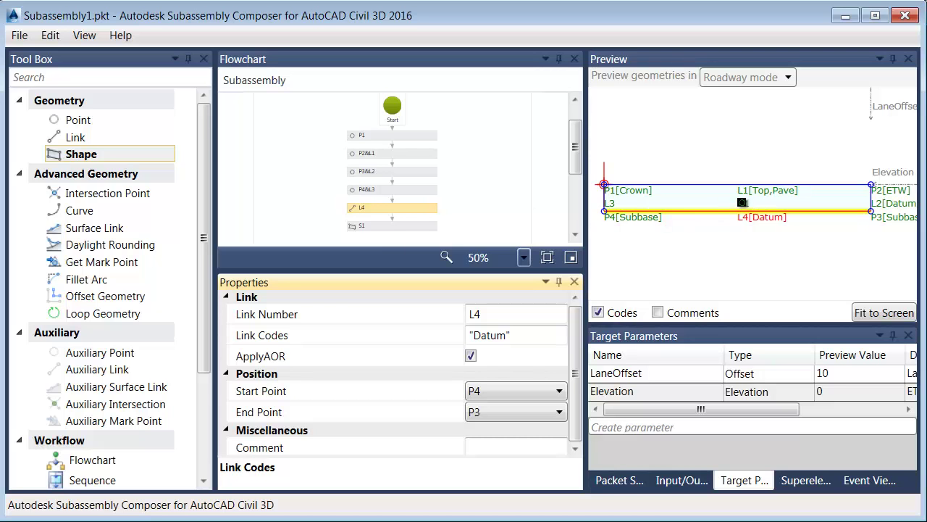
Step: Enter Concrete in the Shape Codes property of shape S1
click(405, 227)
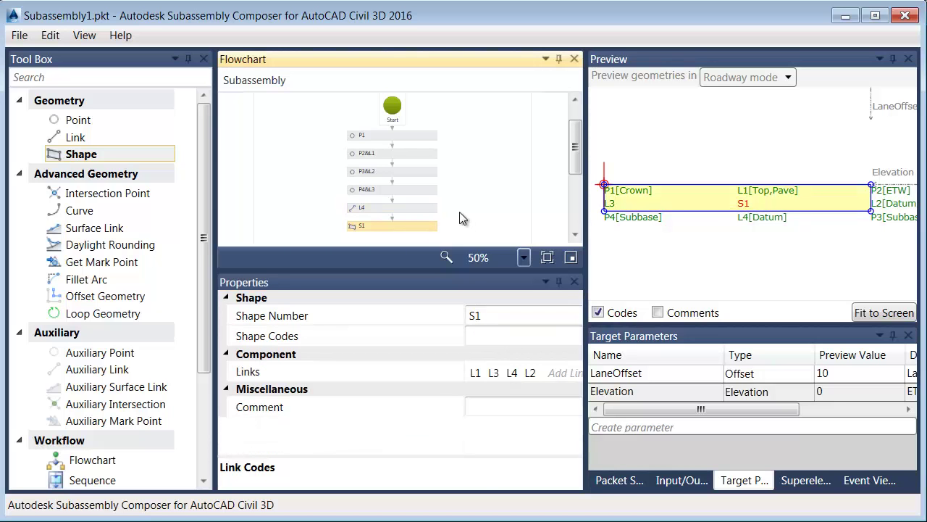
click(485, 337)
text(")
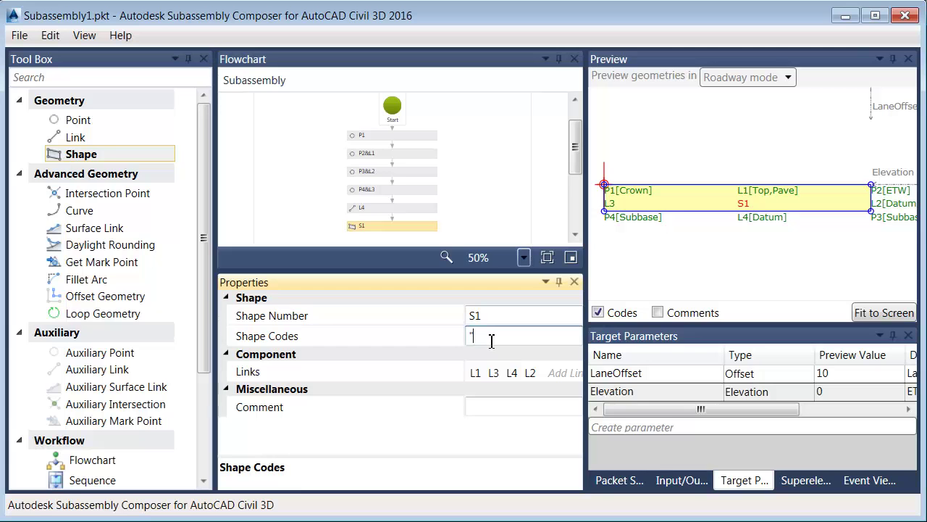
text(Concrete)
key(Return)
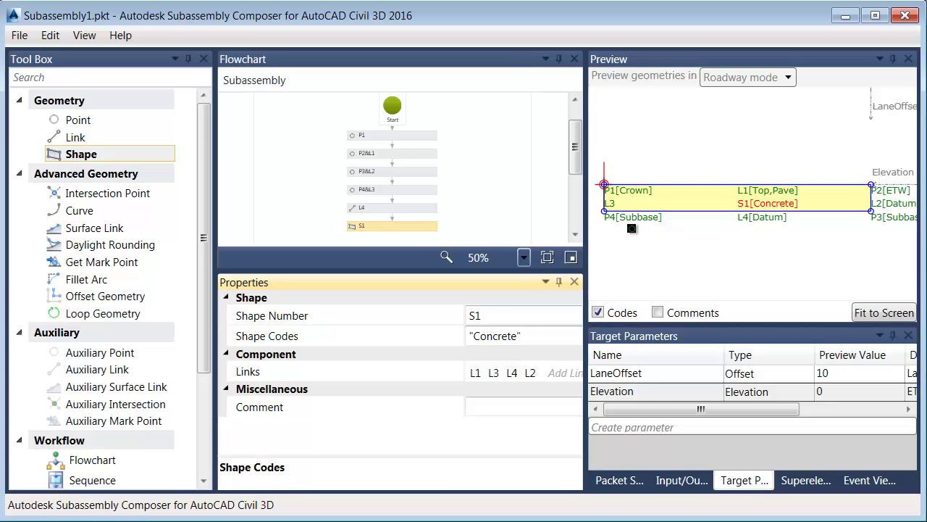
Step: Remove the Concrete shape code from S1, leaving it empty
drag(532, 336, 466, 340)
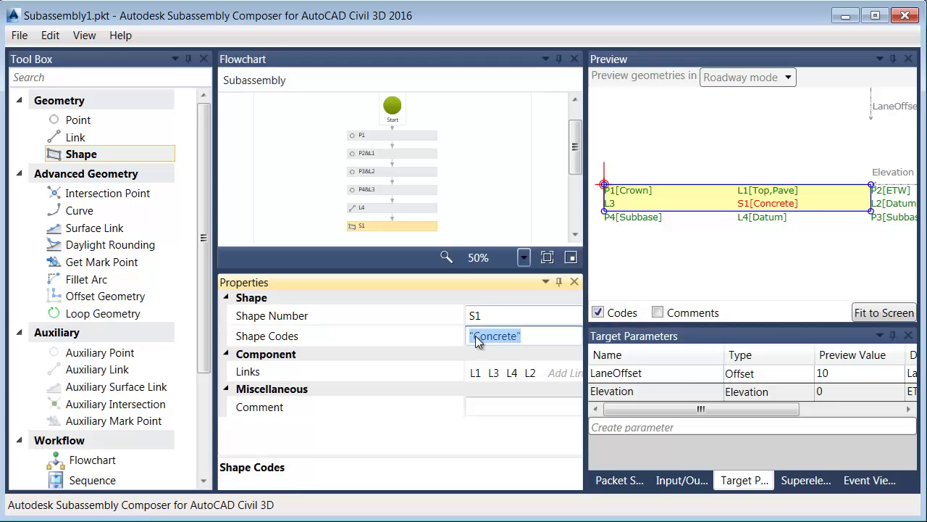
key(Delete)
key(Return)
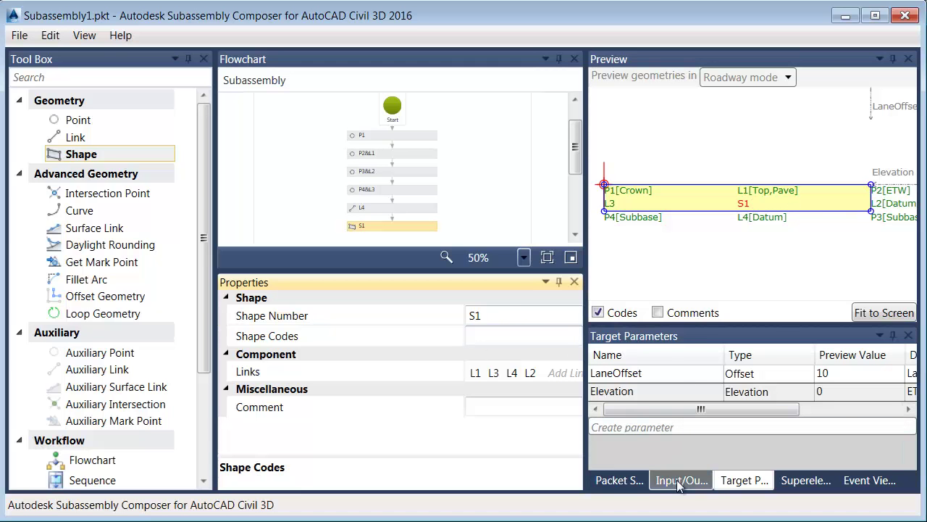
Step: Add a new input parameter and set its type to String
click(680, 482)
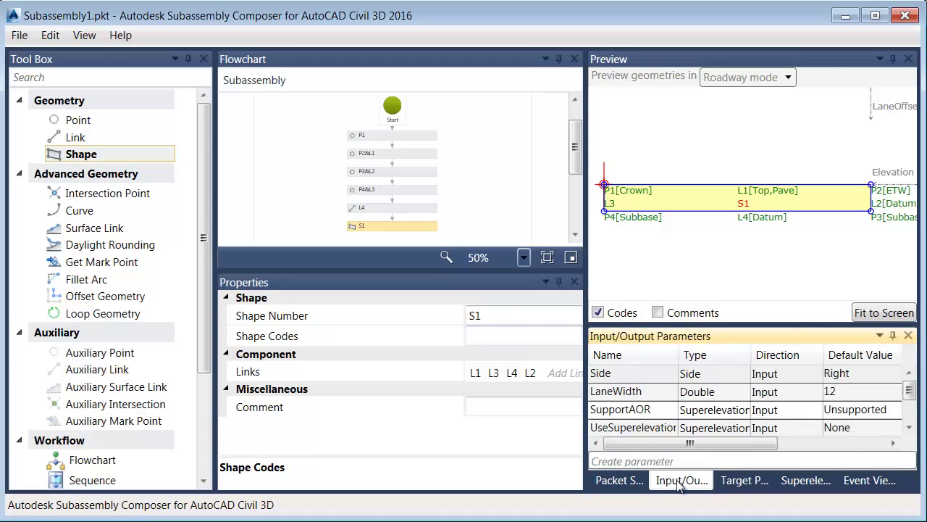
click(638, 462)
click(696, 411)
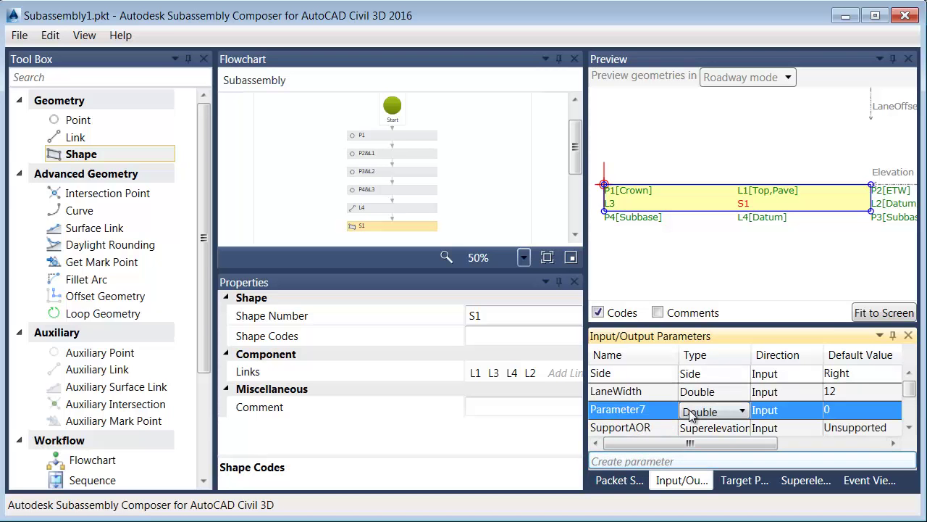
click(698, 412)
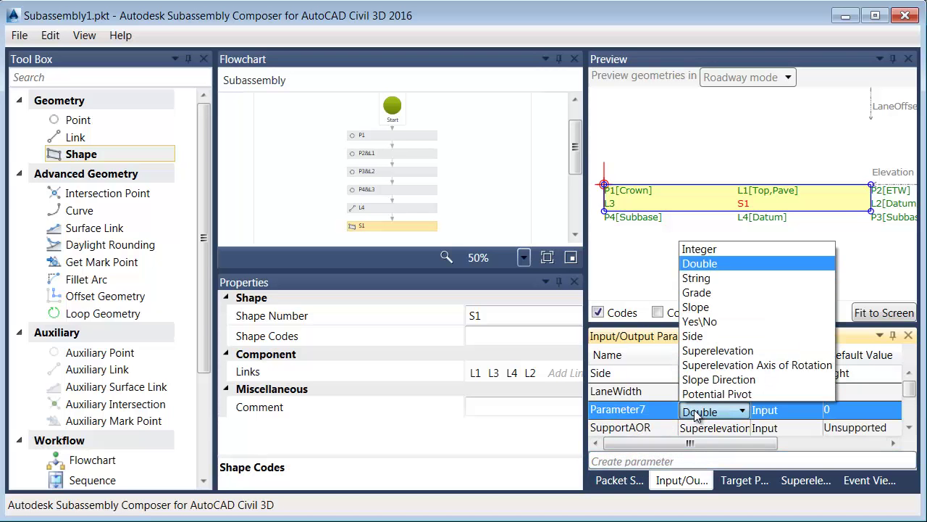
click(709, 280)
Step: Name the parameter Material, display name Lane Material, default value Asphalt
click(637, 410)
drag(657, 412, 593, 413)
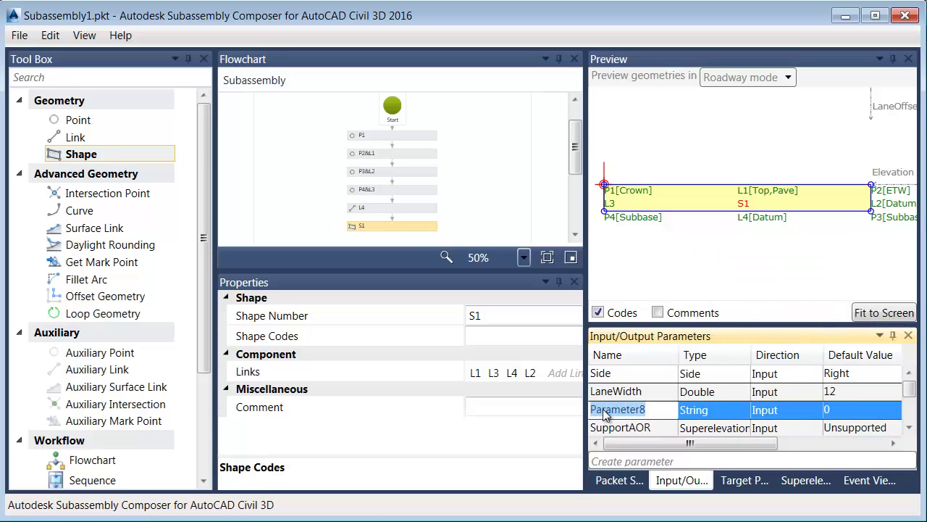
text(Material)
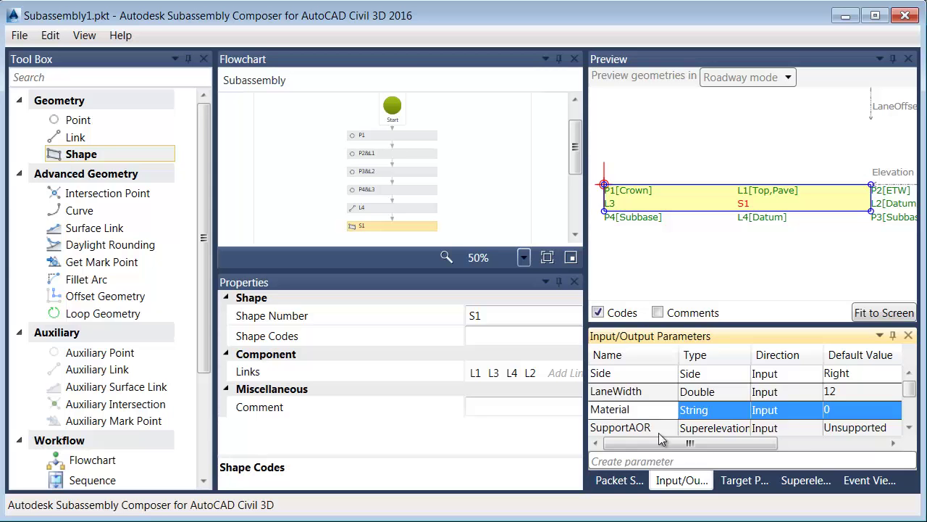
drag(689, 443, 758, 444)
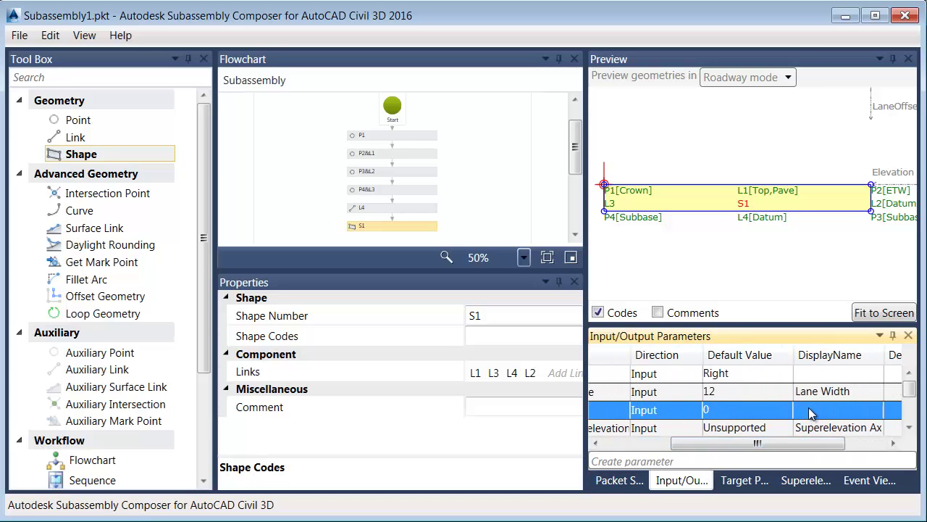
click(807, 411)
text(Lane Material)
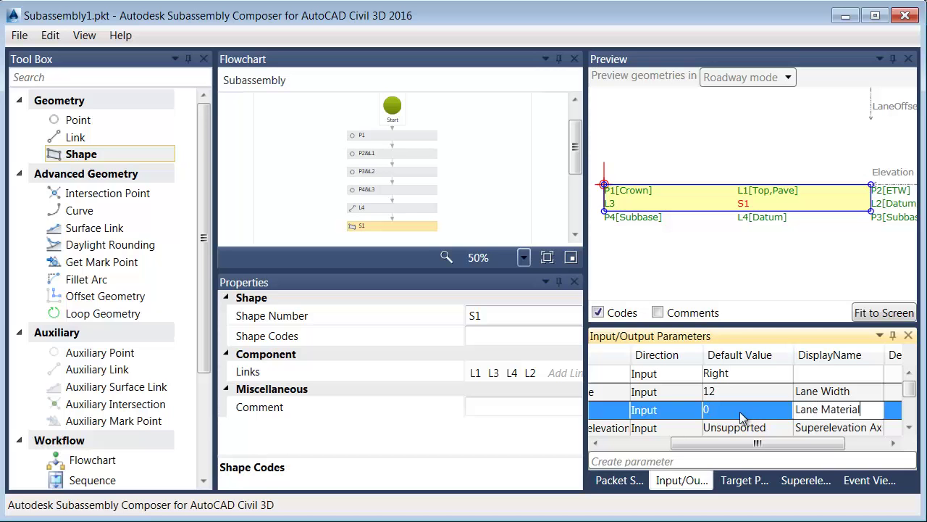
click(742, 412)
double_click(728, 412)
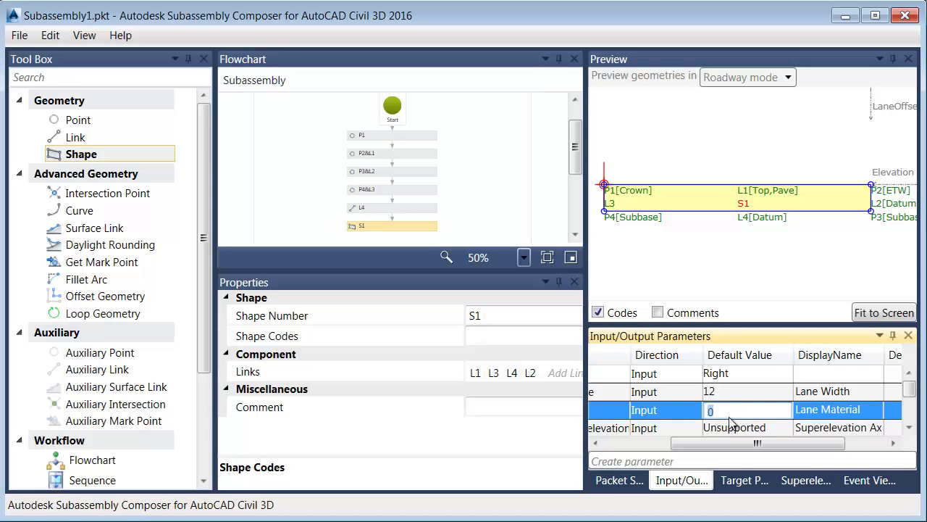
text(Asphalt)
click(732, 426)
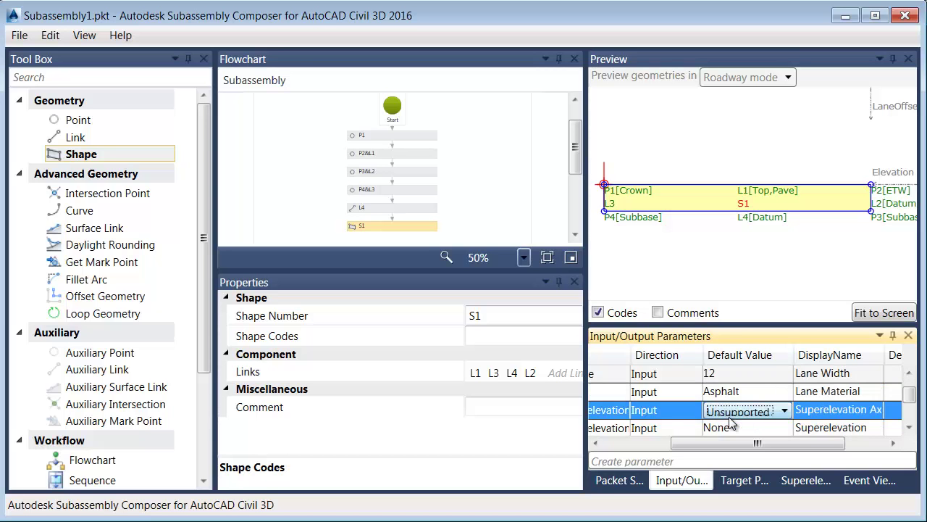
Step: Enter Material in S1's Shape Codes so it takes the parameter's Asphalt value
click(482, 336)
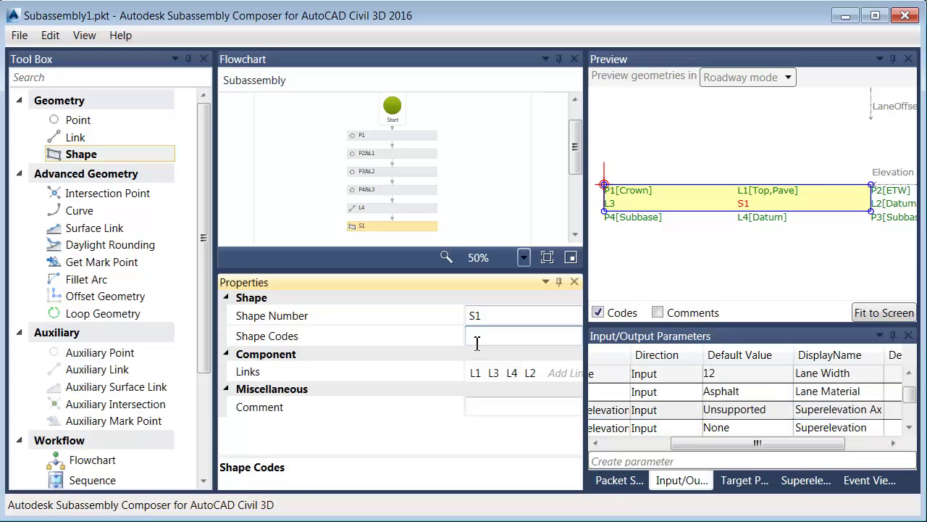
drag(679, 444, 612, 444)
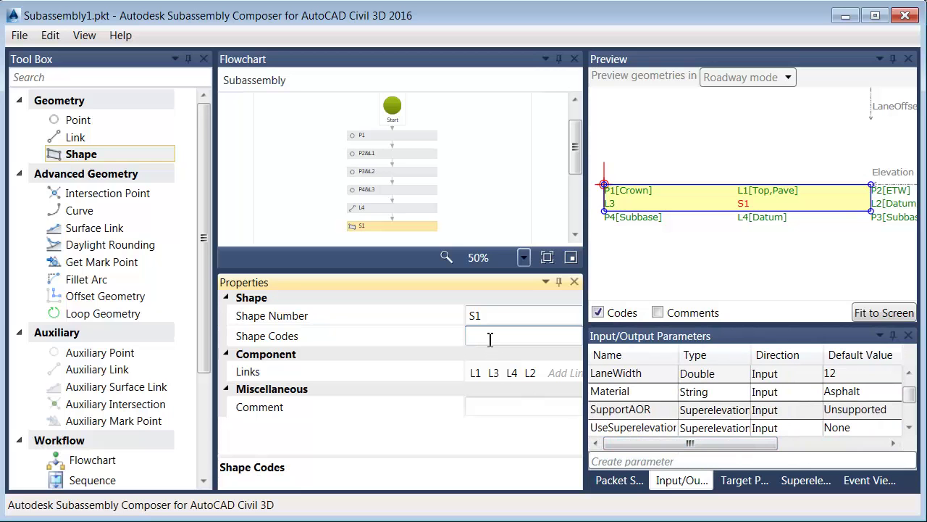
text(Material)
key(Return)
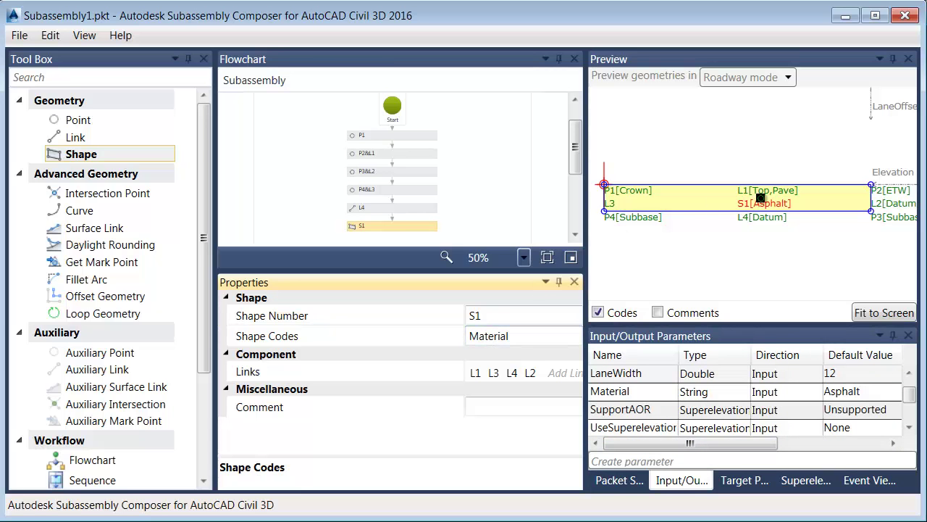